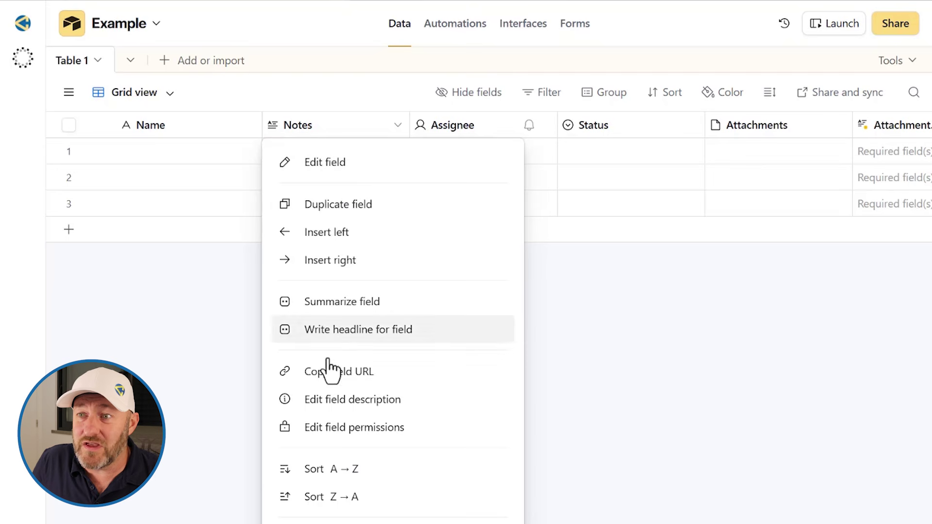
left_click(201, 335)
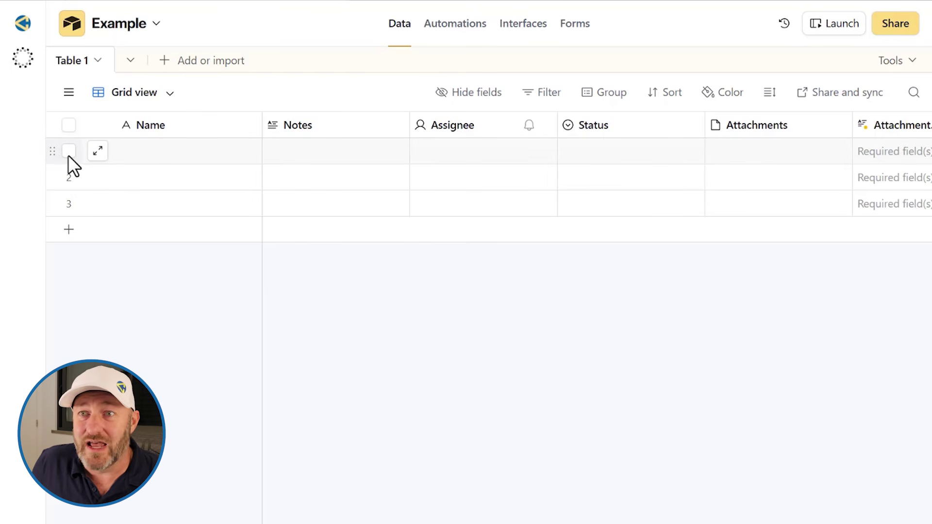
right_click(68, 155)
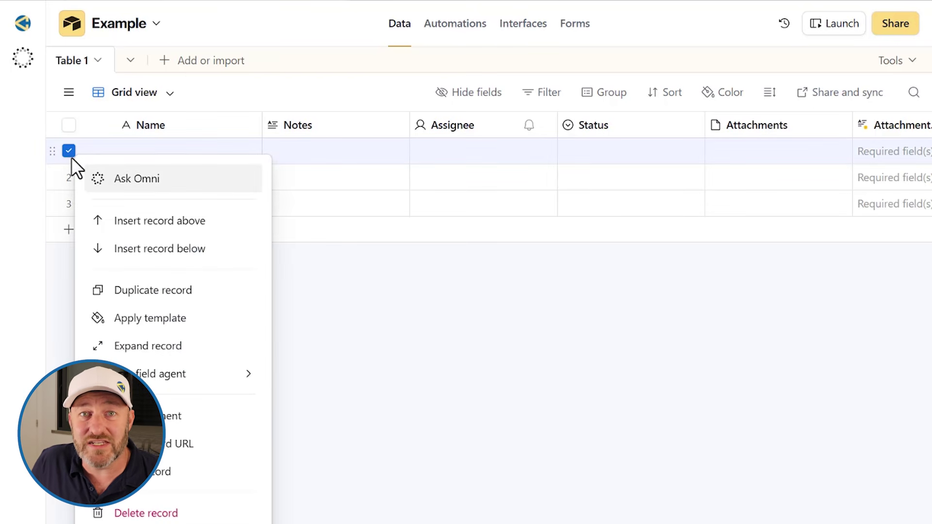
mouse_move(181, 380)
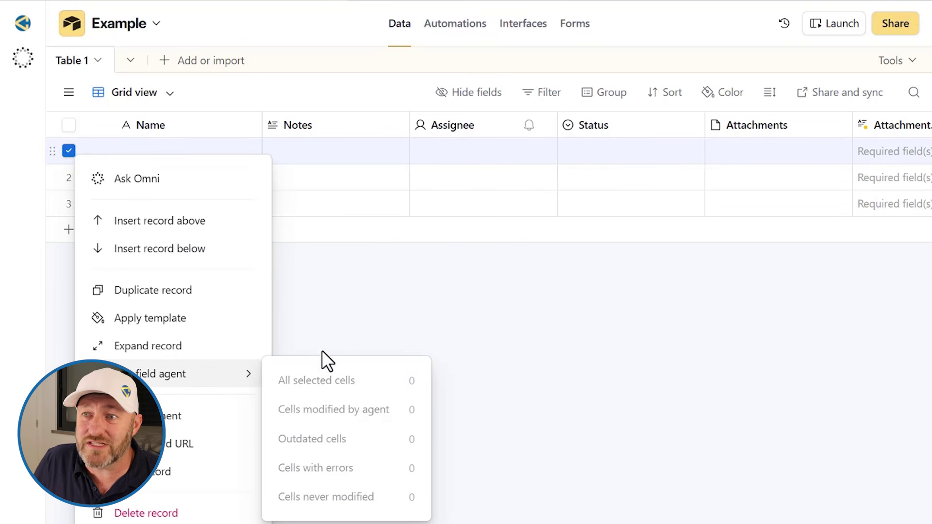
right_click(319, 130)
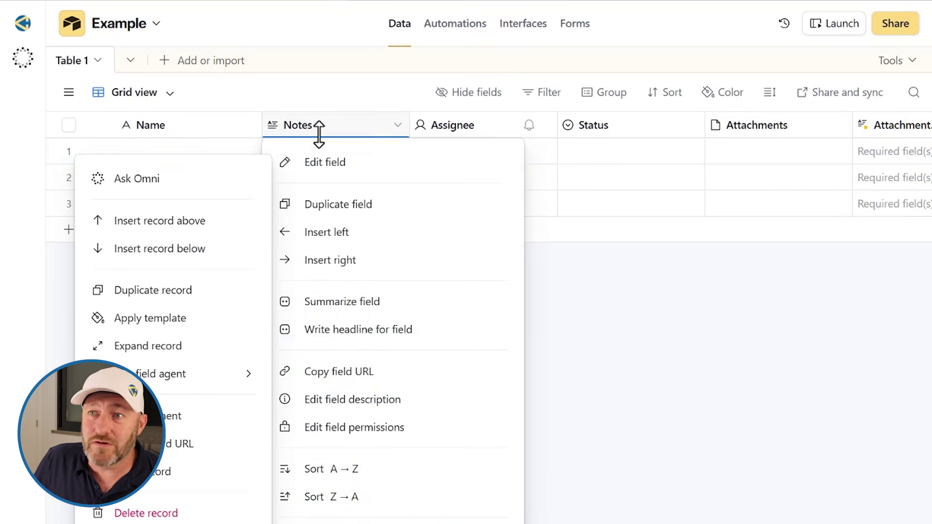
left_click(299, 83)
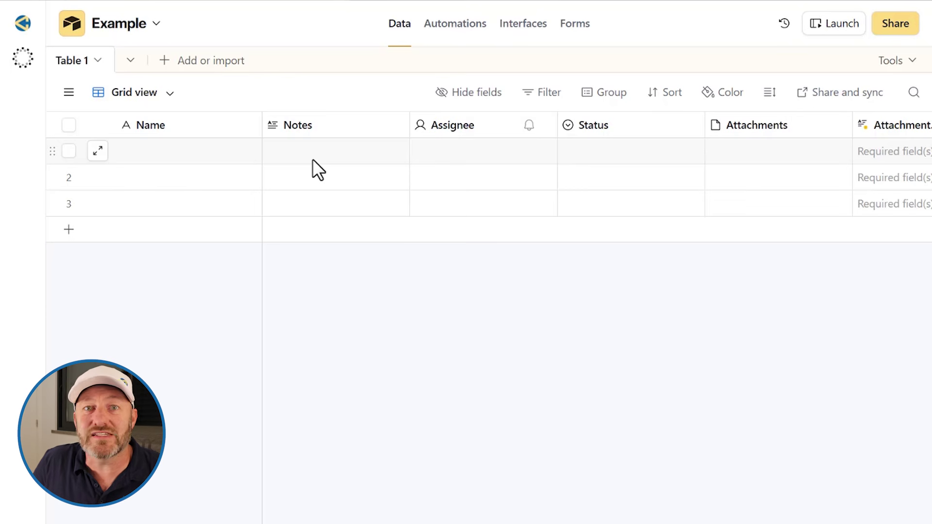
- Start a new interface for the Example base with the build-it-yourself option, keeping its default name
left_click(539, 38)
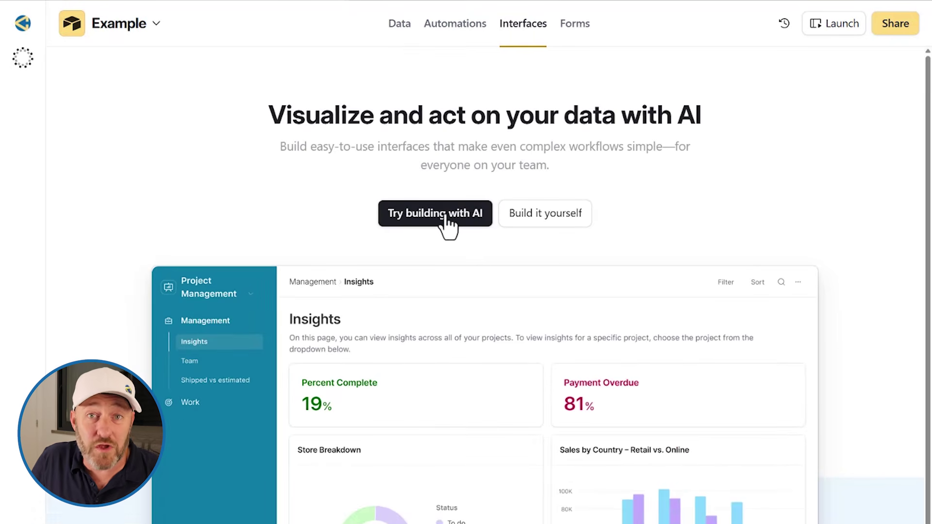
left_click(545, 220)
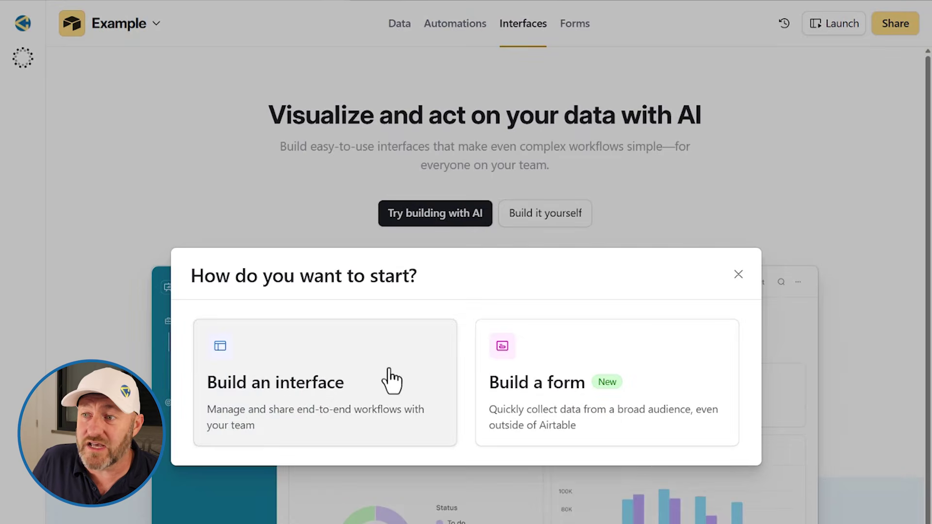
left_click(388, 380)
key("Return")
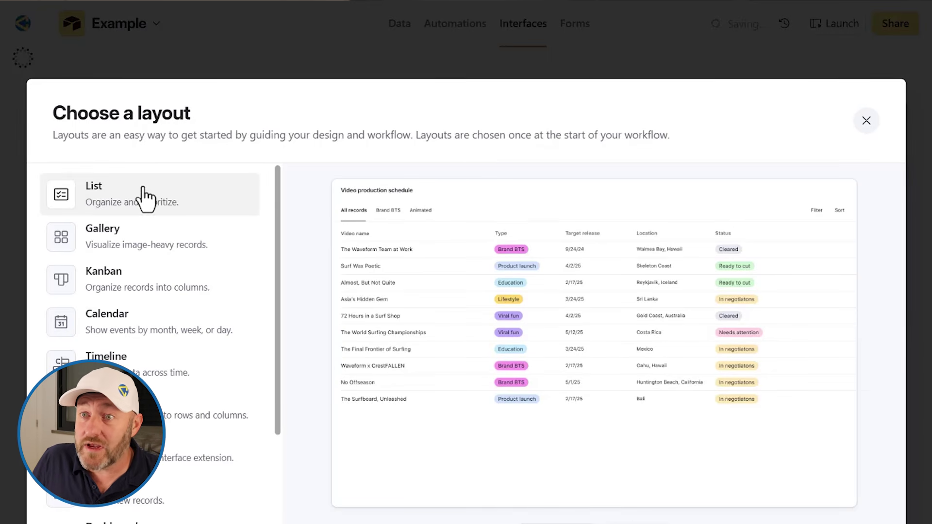
- Add an interface page with the List layout based on Table 1 and open the page's filter settings
scroll(109, 272, "down", 3)
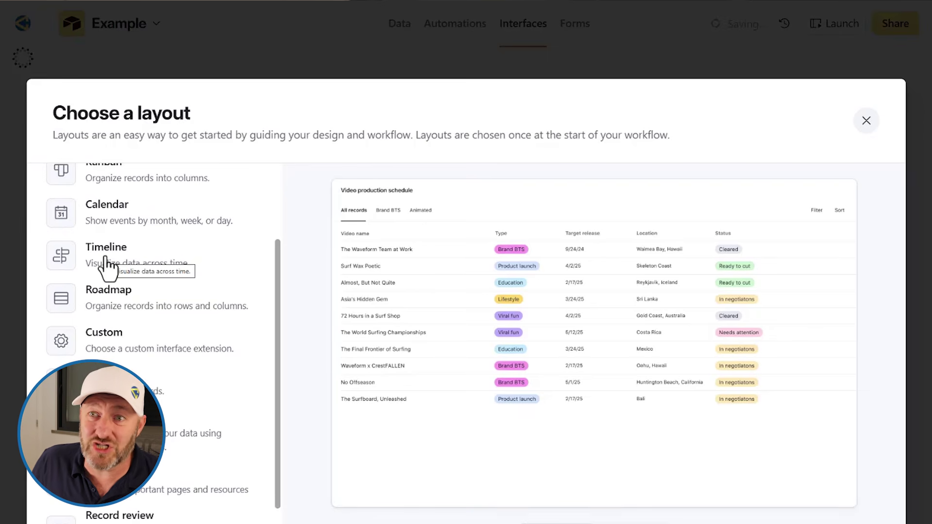
scroll(107, 265, "up", 2)
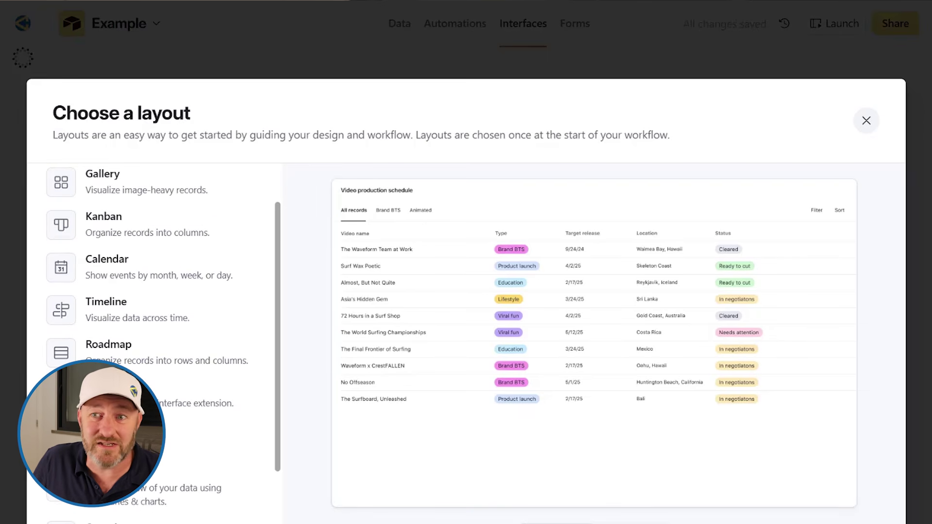
scroll(139, 347, "up", 2)
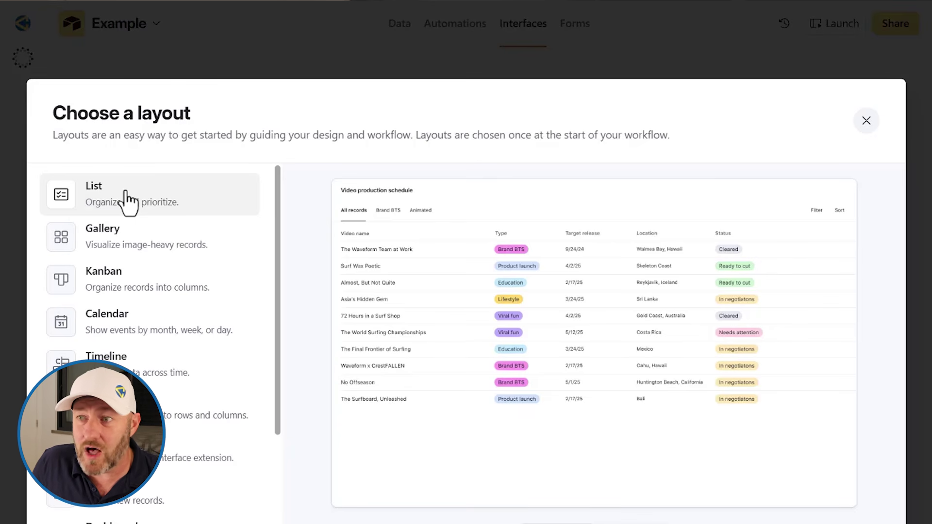
left_click(850, 523)
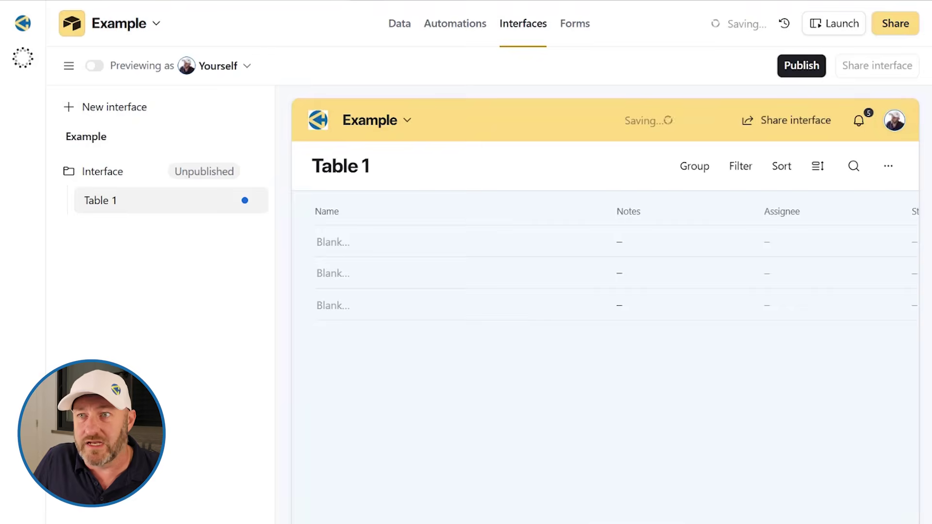
left_click(616, 348)
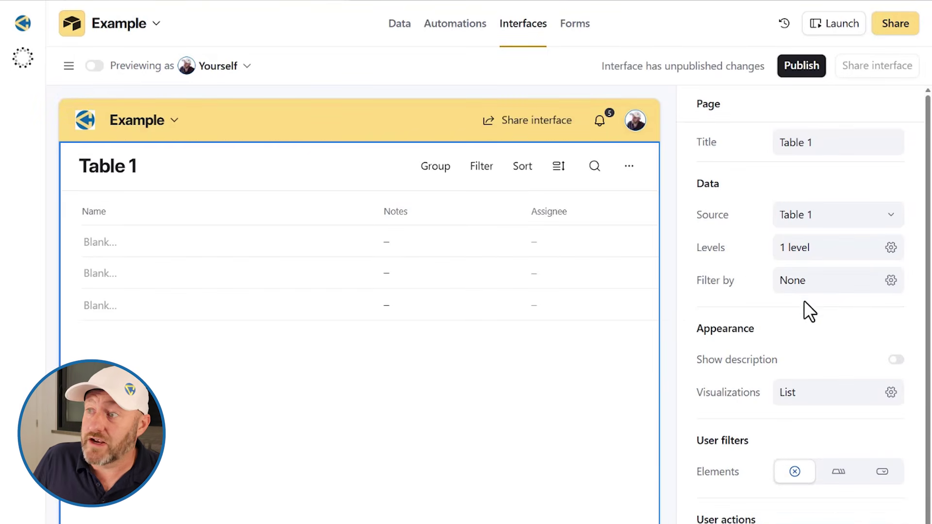
left_click(799, 286)
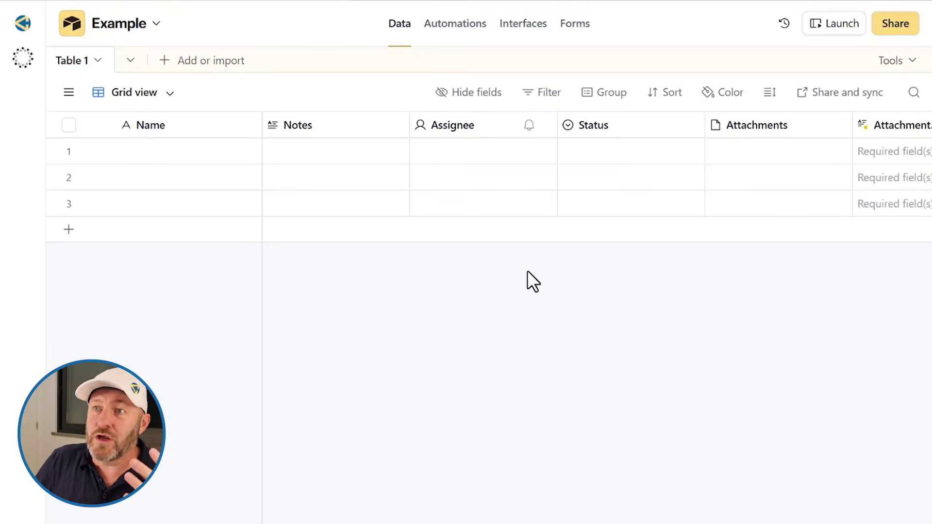
right_click(331, 129)
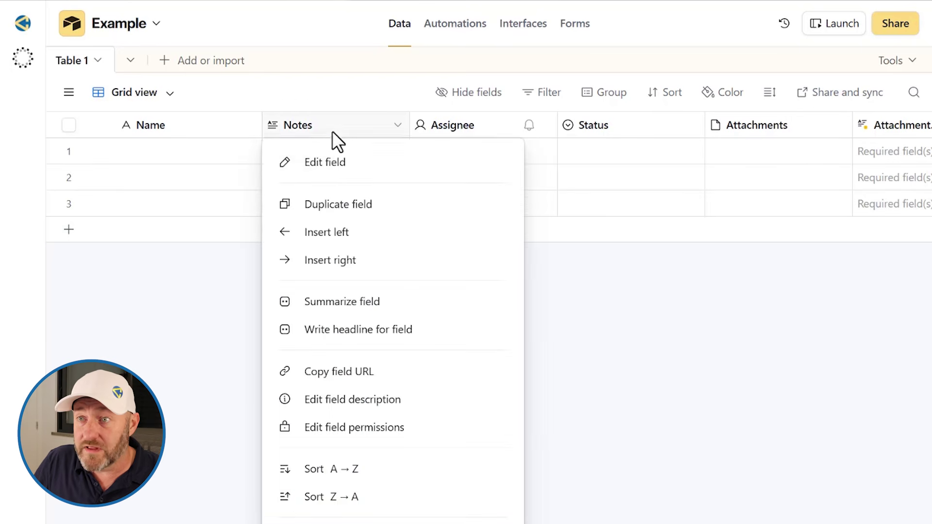
left_click(346, 233)
type("fo")
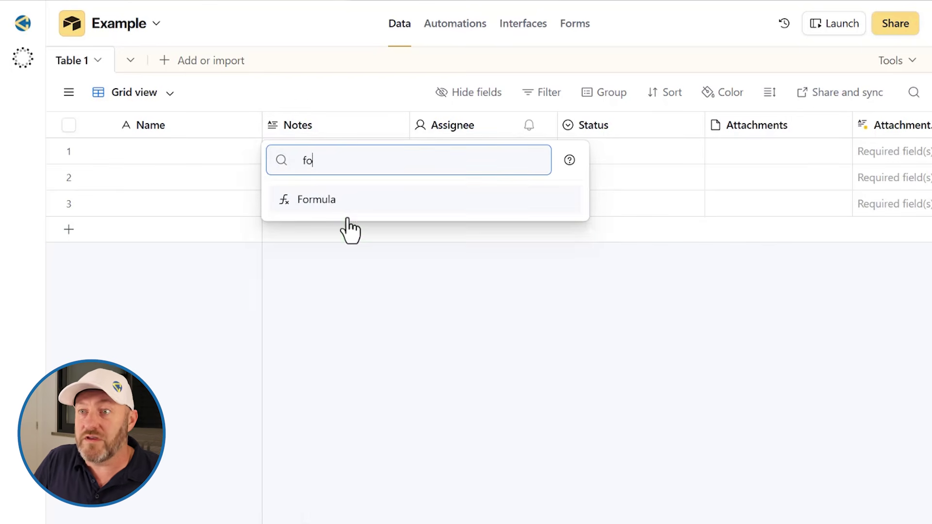
left_click(332, 199)
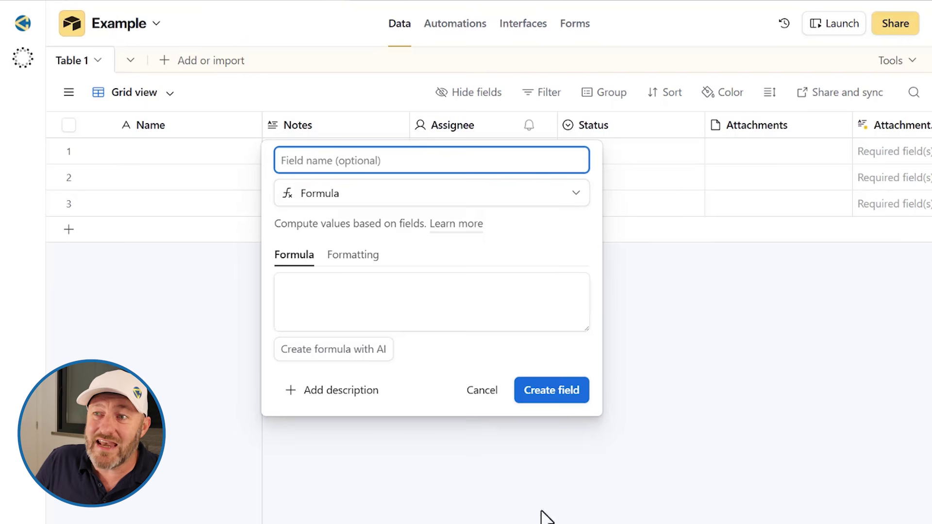
left_click(409, 304)
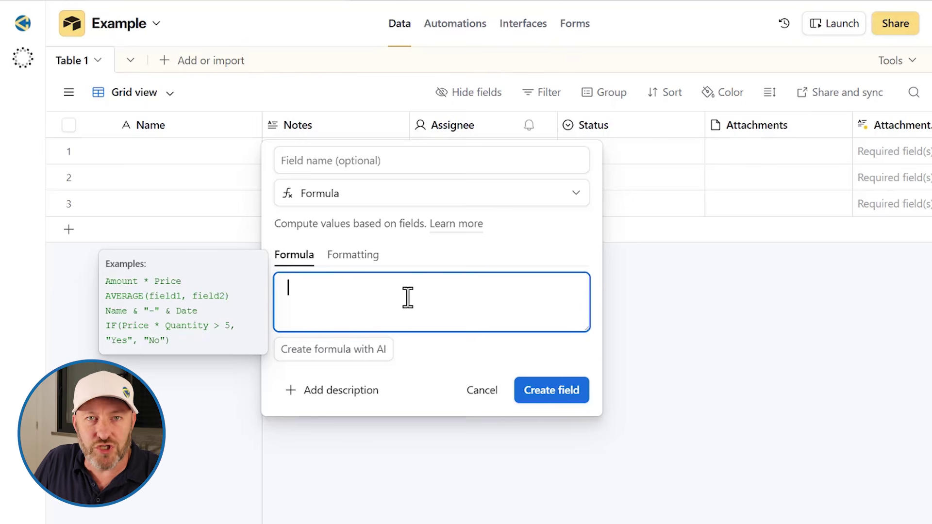
left_click(377, 98)
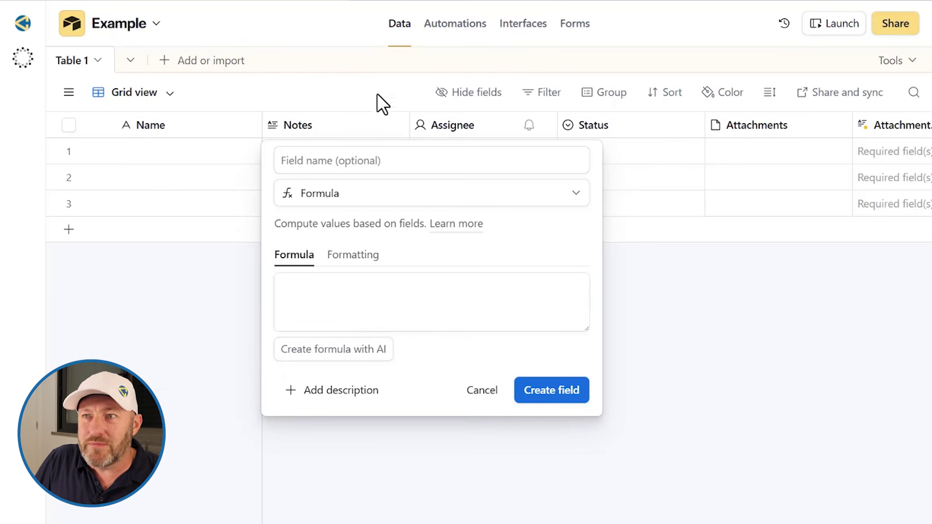
left_click(444, 24)
left_click(564, 386)
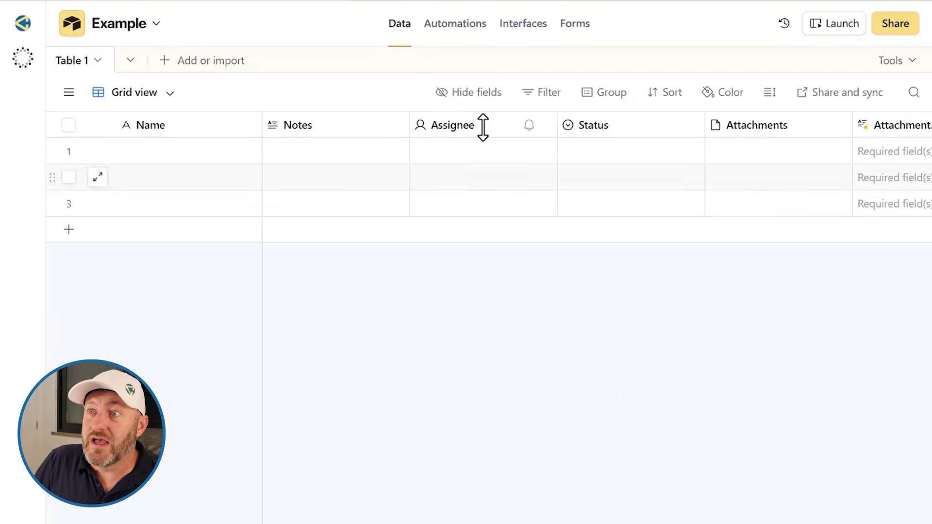
- Create an automation triggered when a record matches conditions and add an Update record action to it
left_click(447, 26)
left_click(584, 266)
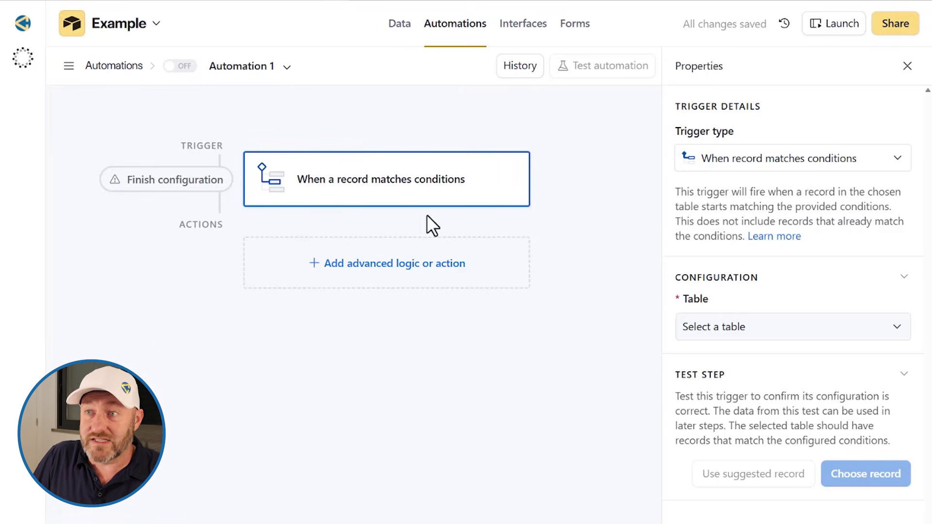
left_click(399, 266)
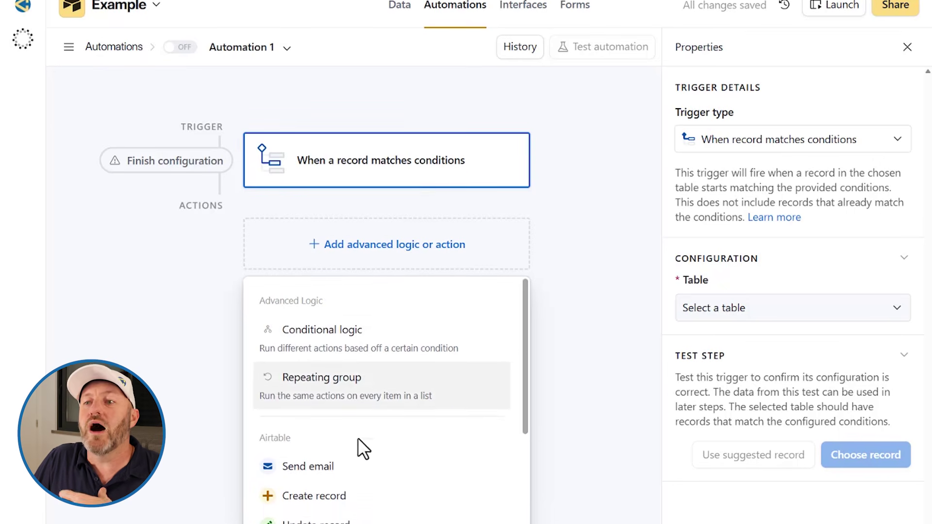
left_click(342, 522)
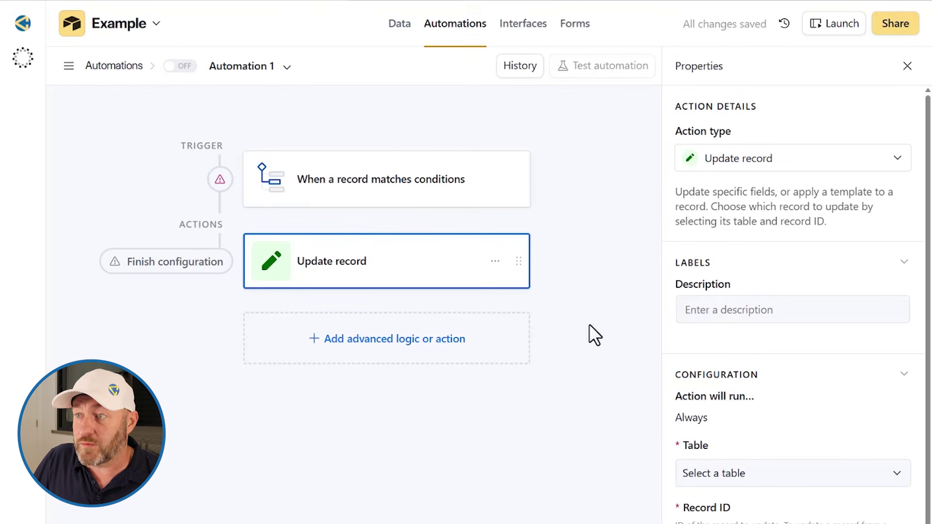
- Configure the Update record action to use Table 1 and set the Status field to Done
left_click(720, 478)
left_click(757, 344)
scroll(782, 348, "down", 3)
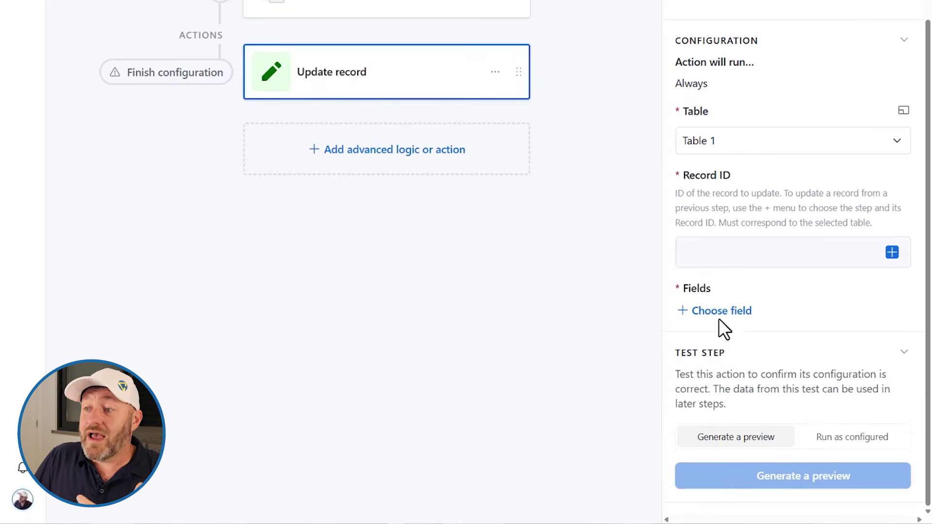
left_click(719, 318)
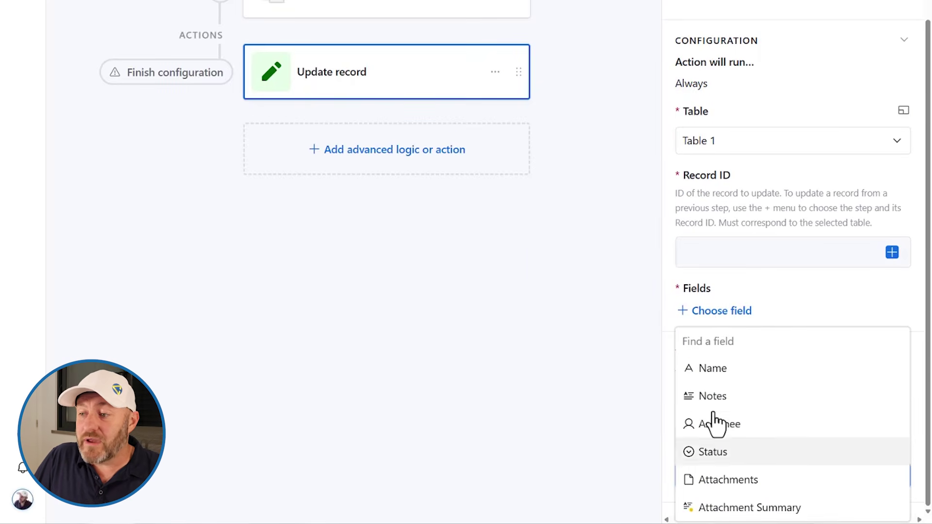
left_click(725, 453)
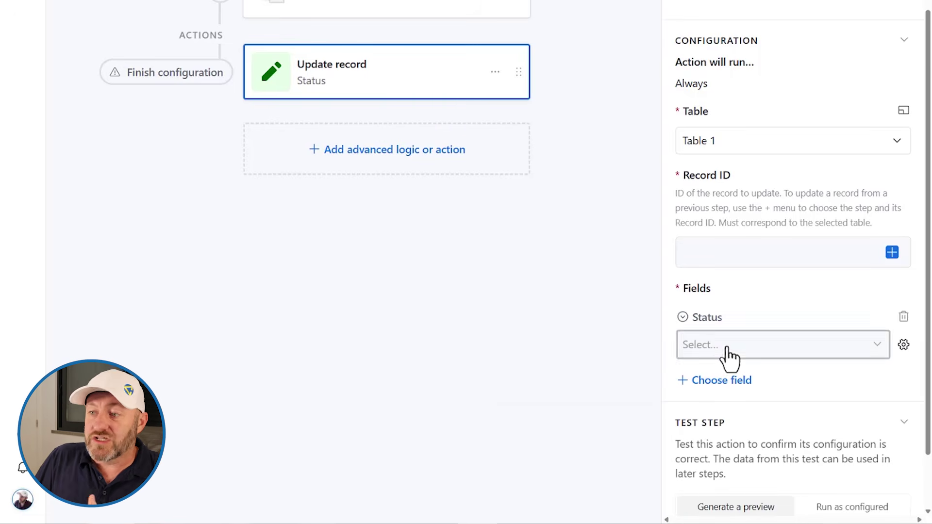
left_click(785, 345)
left_click(765, 499)
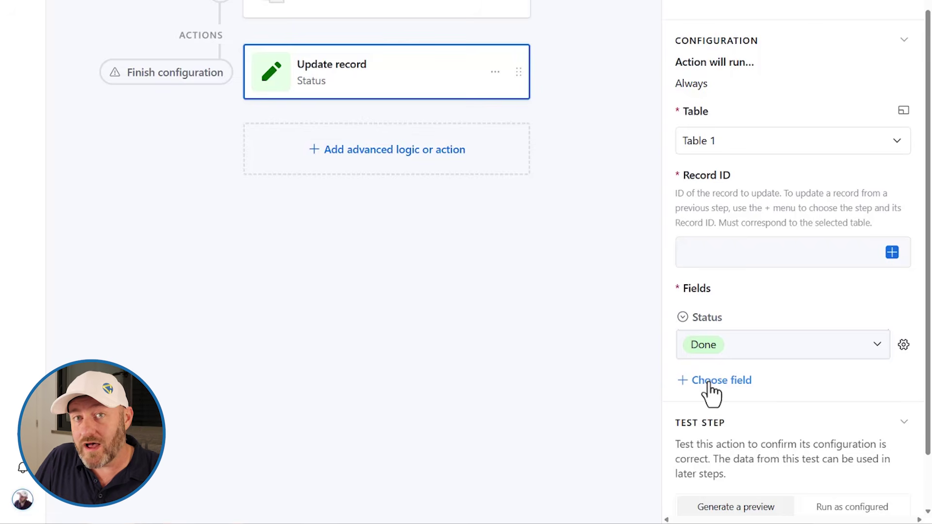
- Insert a Date field with default options directly before the Assignee field in Table 1
left_click(399, 26)
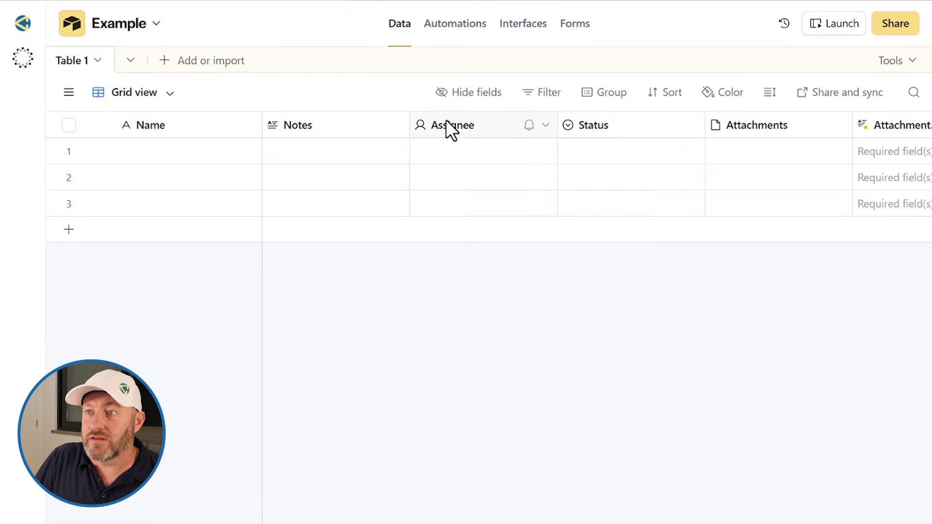
right_click(449, 129)
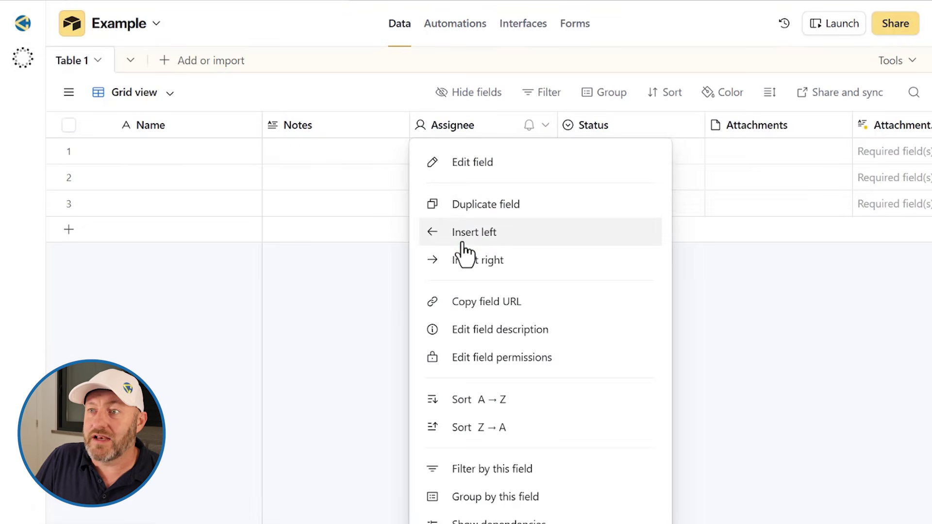
left_click(455, 234)
type("date")
left_click(455, 216)
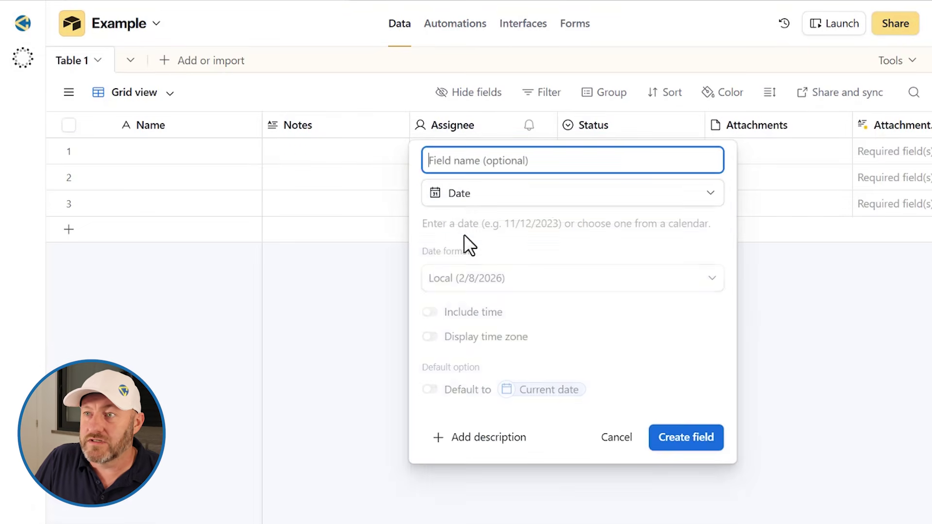
left_click(676, 443)
- Add the Date field to the automation's Update record action and fill it dynamically with data from a specific time
left_click(440, 34)
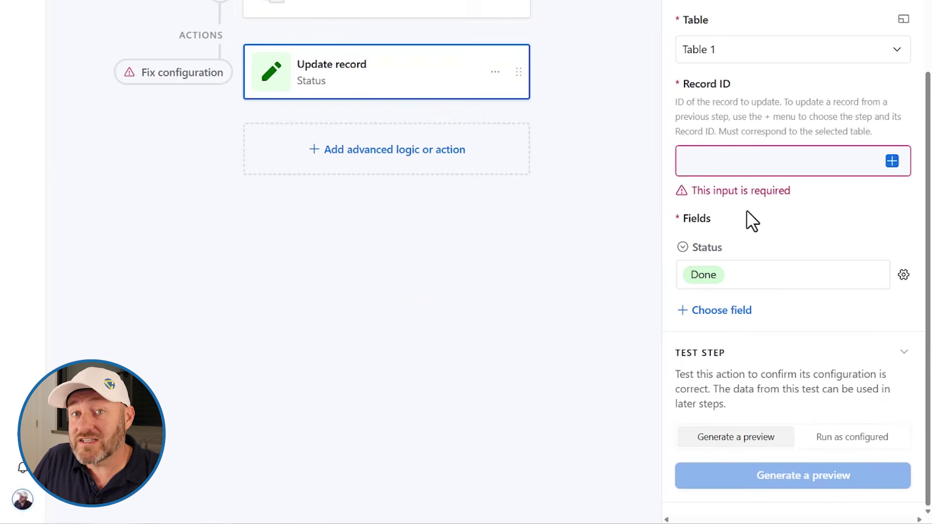
left_click(725, 311)
left_click(726, 424)
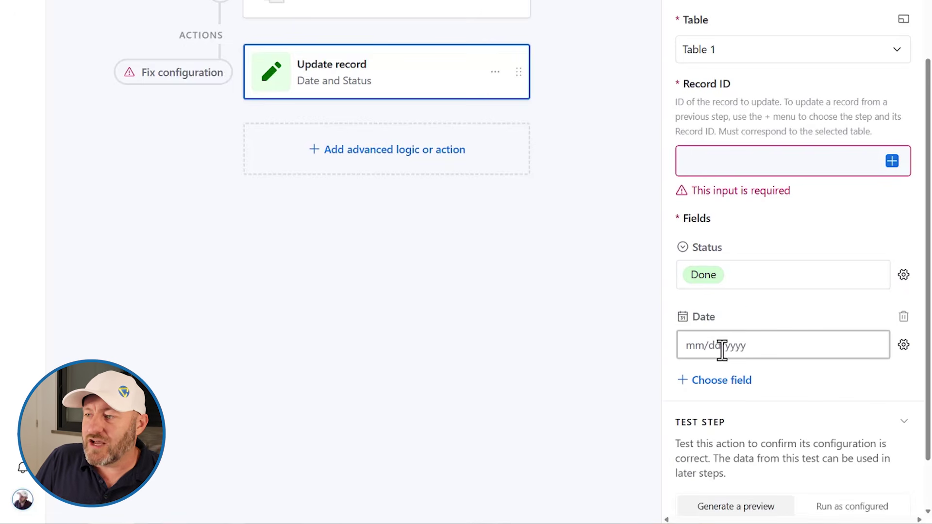
left_click(903, 346)
left_click(718, 483)
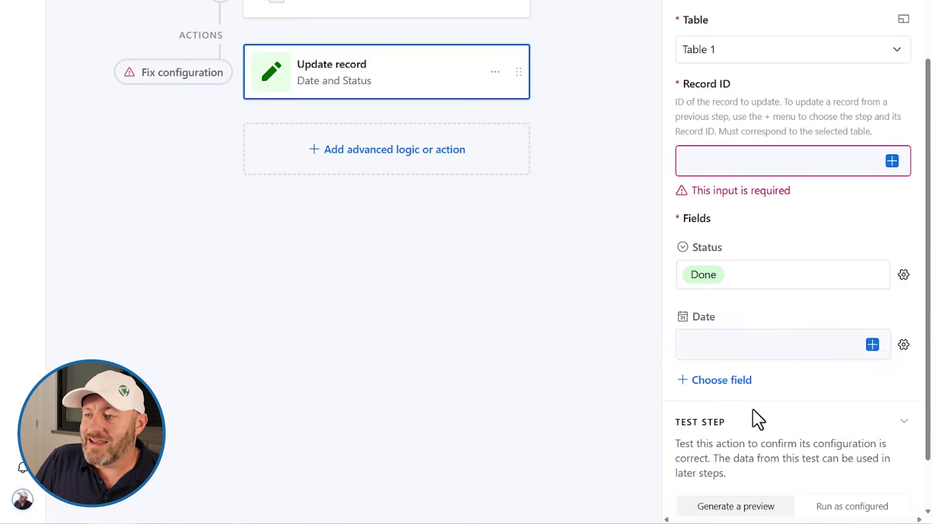
left_click(872, 346)
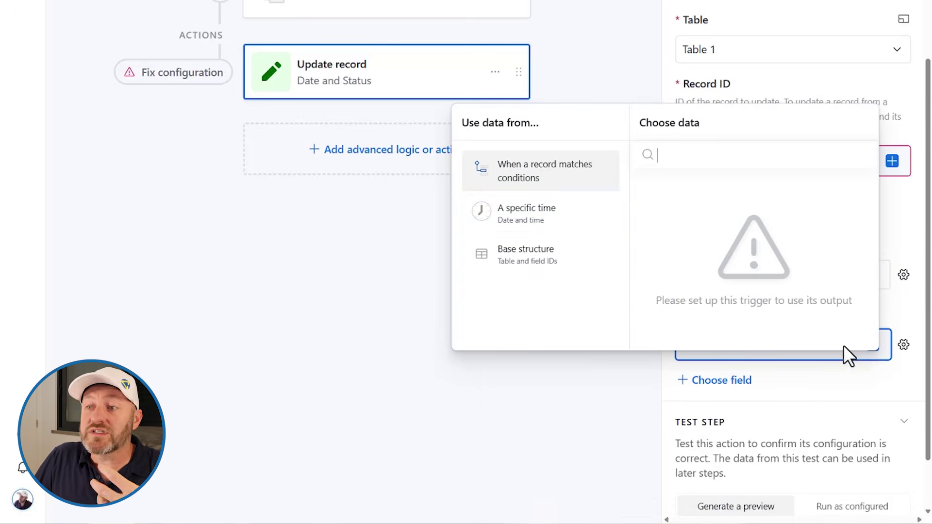
left_click(546, 221)
left_click(682, 221)
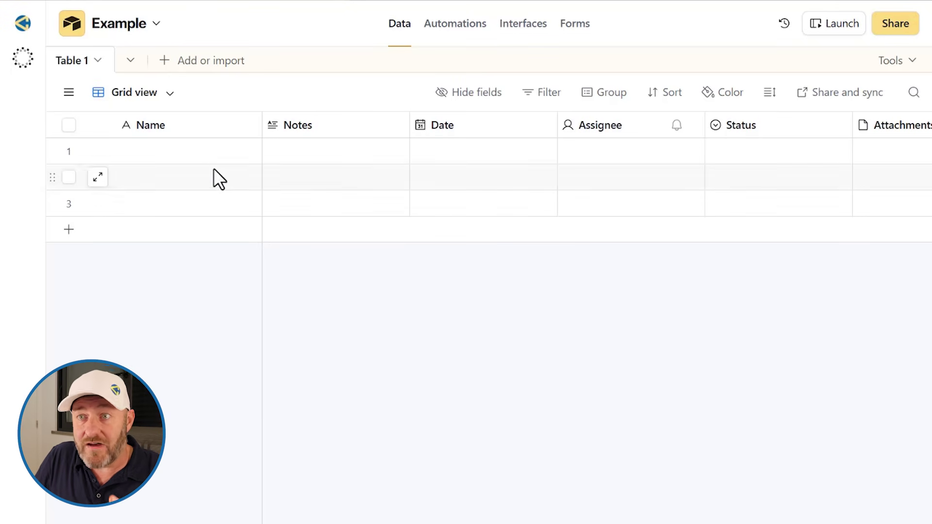
- Examine the settings of the Name and Notes fields in Table 1 to compare single-line and long text fields
left_click(204, 155)
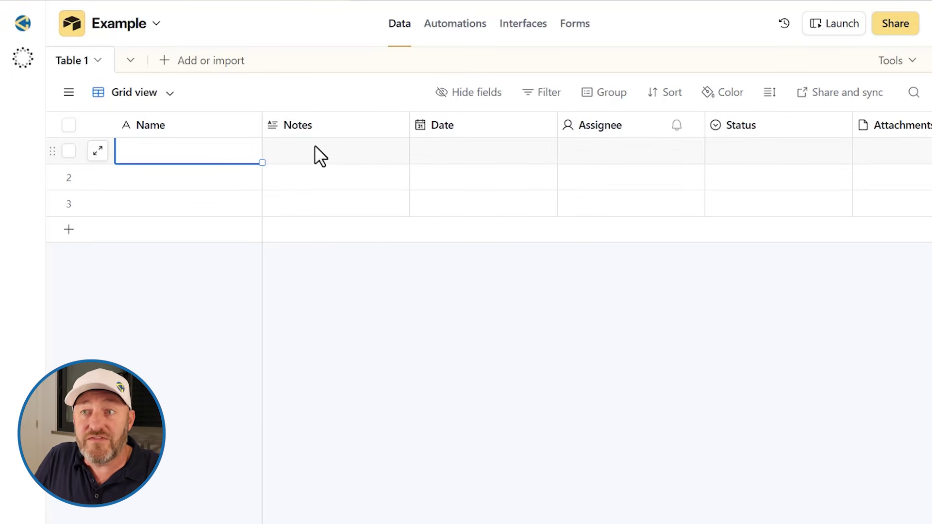
double_click(152, 130)
double_click(330, 122)
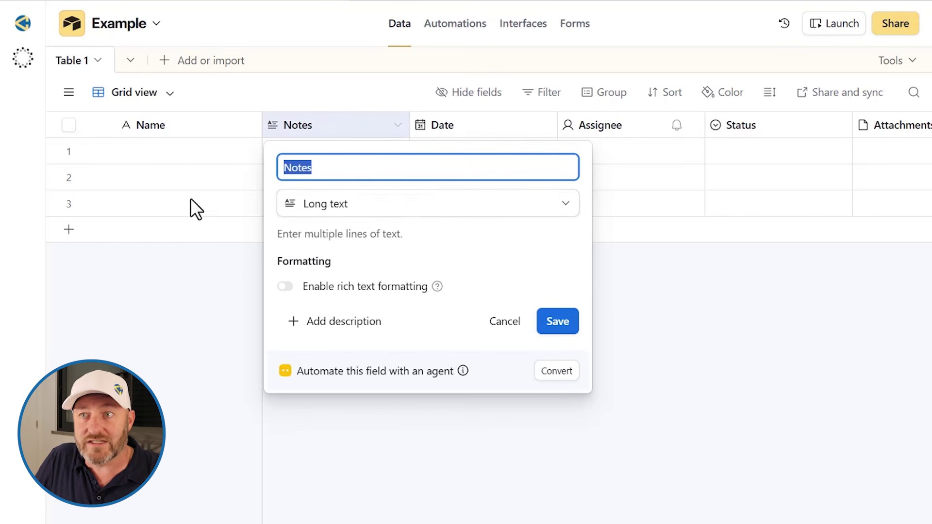
left_click(190, 185)
left_click(186, 155)
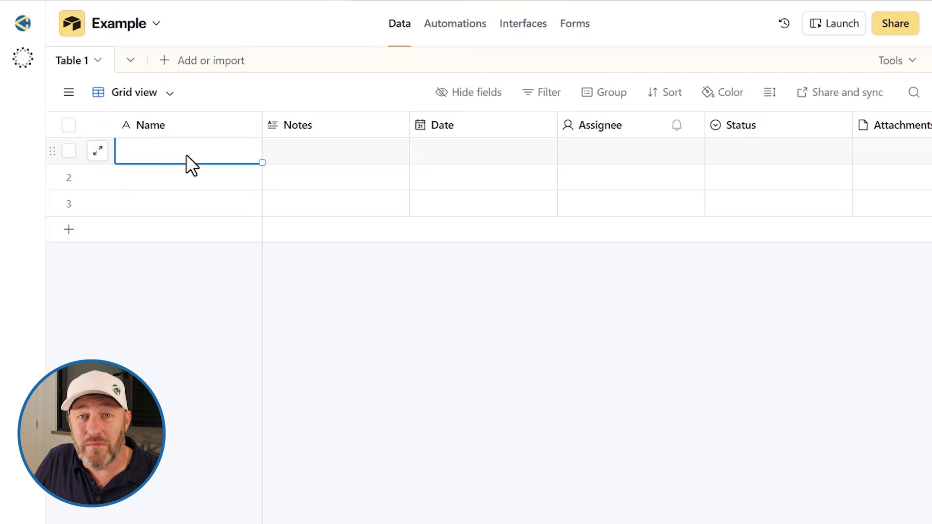
left_click(282, 158)
left_click(203, 157)
left_click(311, 130)
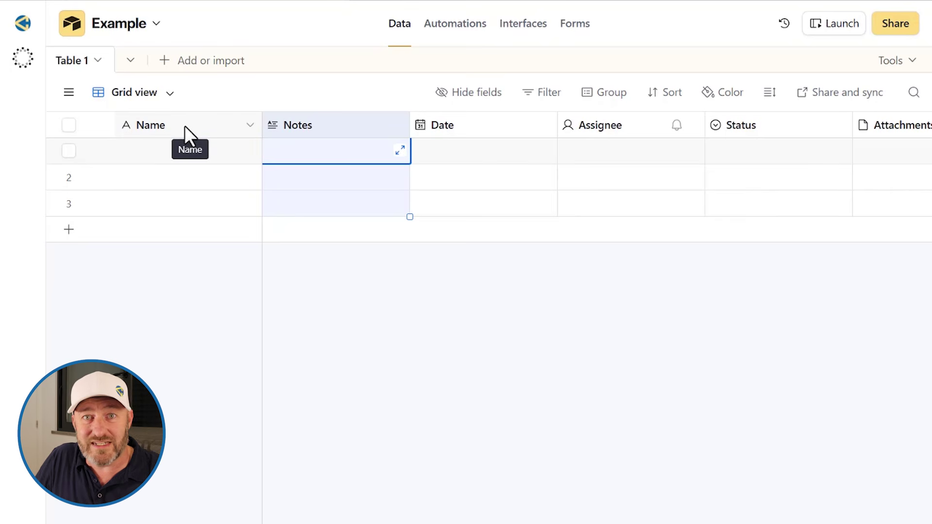
double_click(305, 127)
- Enter the multi-line text "fdafda", an empty line and "fdafdaeqre" in the first record's Notes cell
left_click(286, 157)
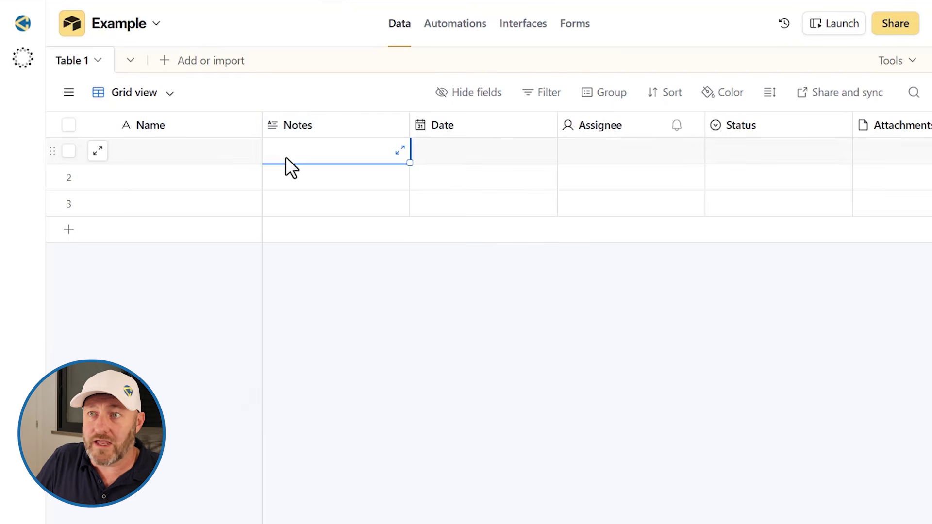
type("fdafda")
key("Return")
key("Return")
type("fdafdaeqre")
left_click(327, 172)
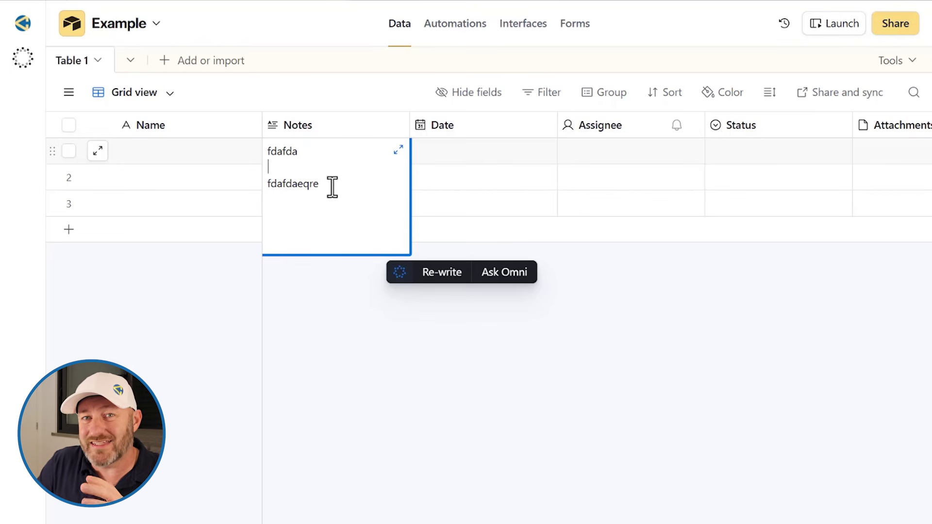
- Insert a new Single select field directly before Notes and name it Stage
right_click(330, 124)
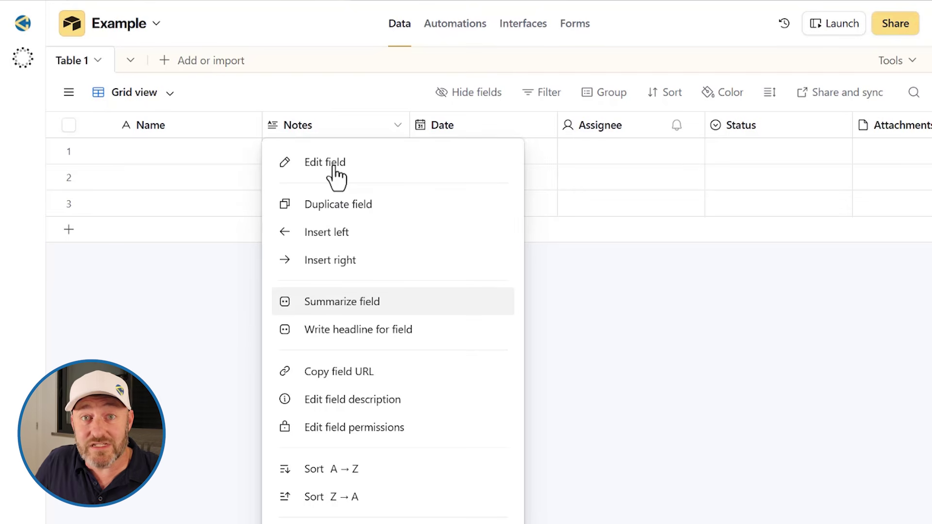
left_click(326, 234)
type("sin")
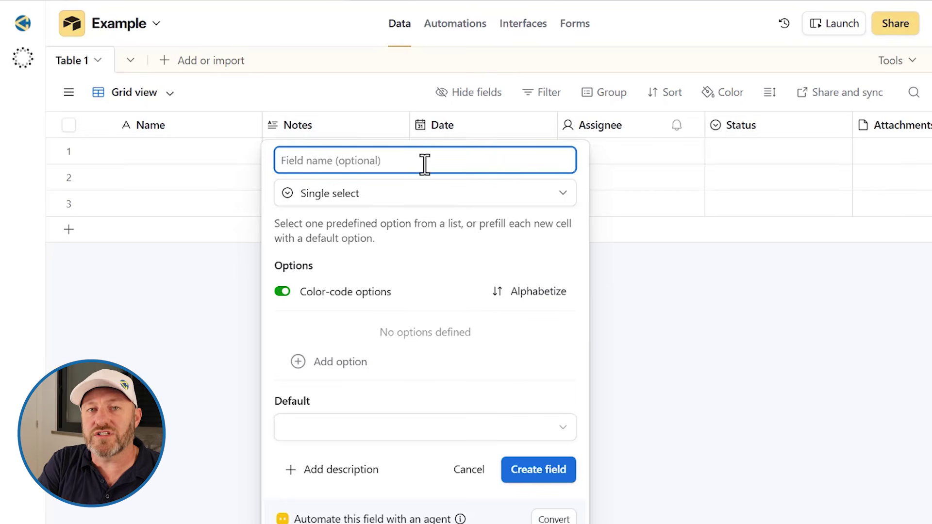
type("Stage")
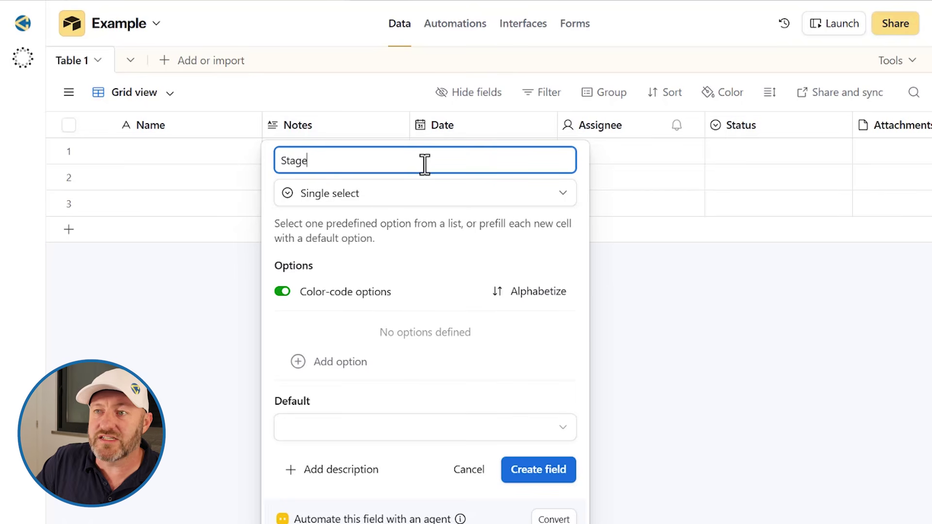
- Add three color-coded options to the Stage field and name the second one "test"
left_click(333, 372)
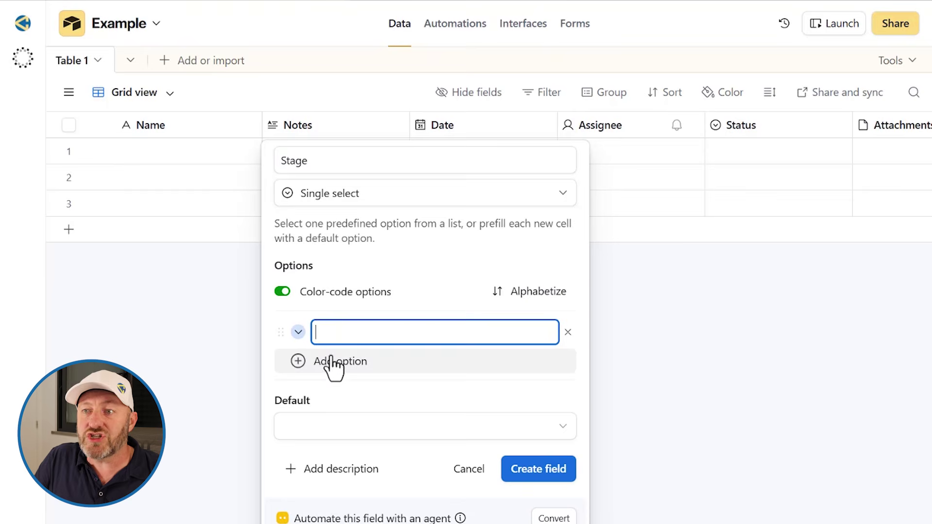
left_click(298, 332)
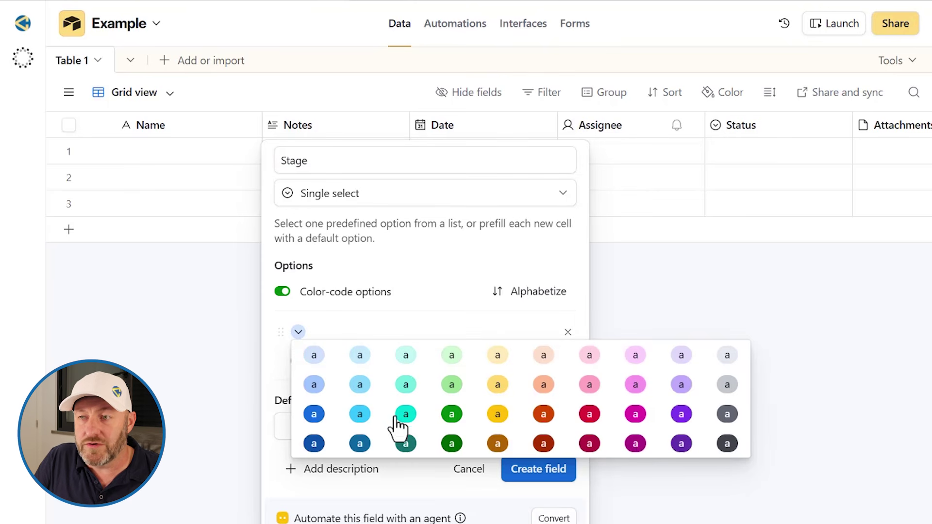
left_click(354, 332)
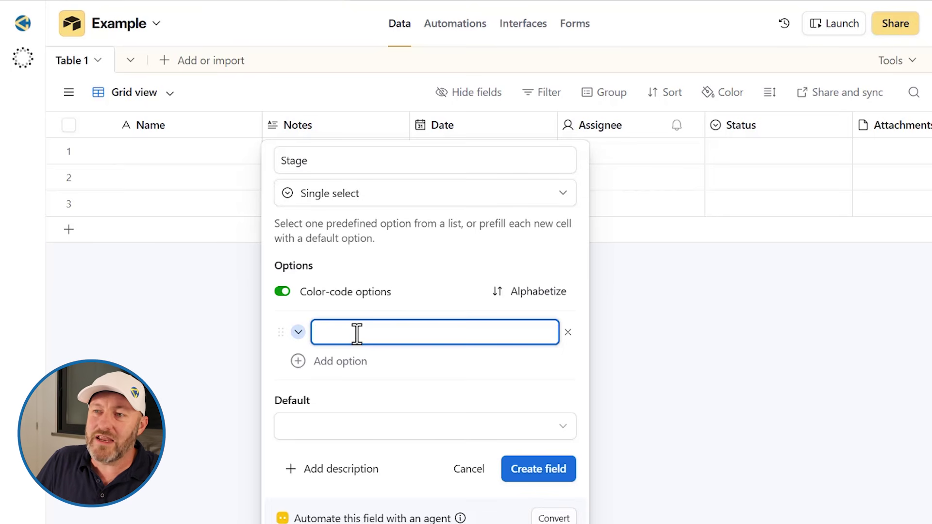
left_click(368, 361)
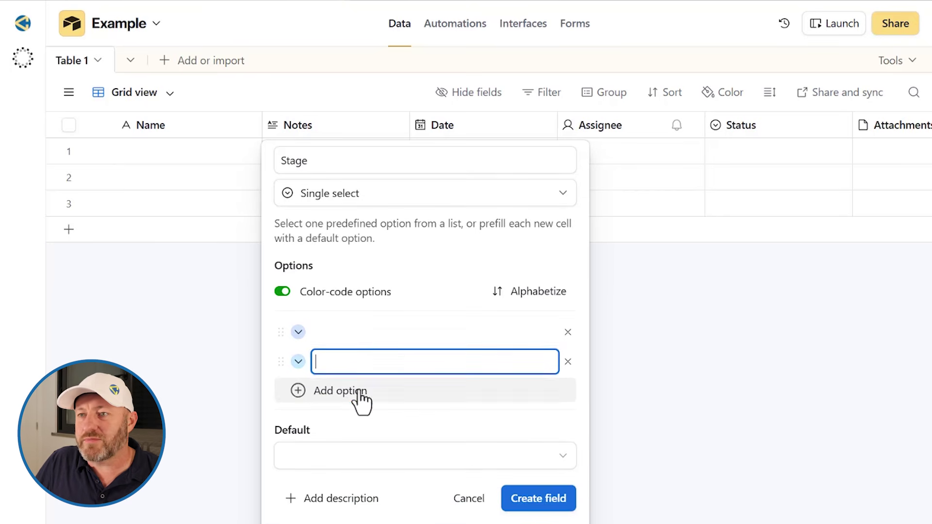
left_click(362, 393)
left_click(298, 364)
left_click(359, 360)
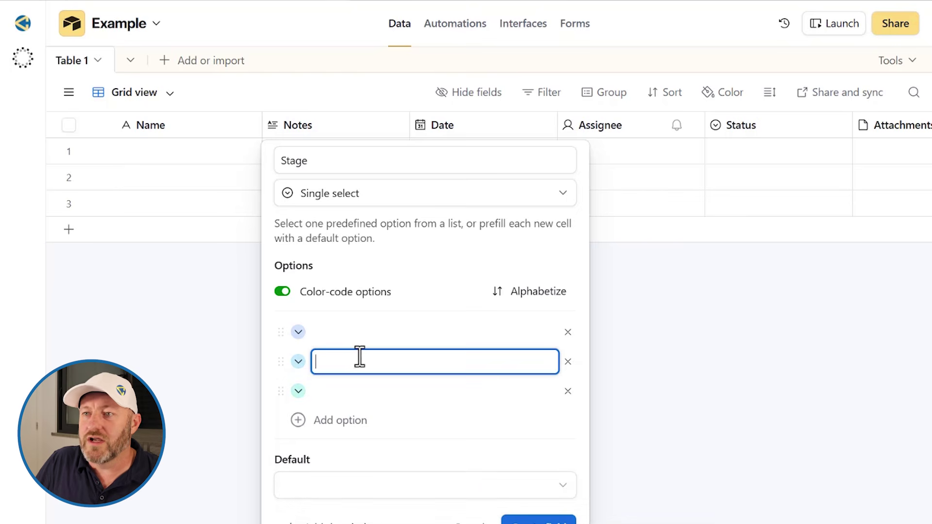
type("test")
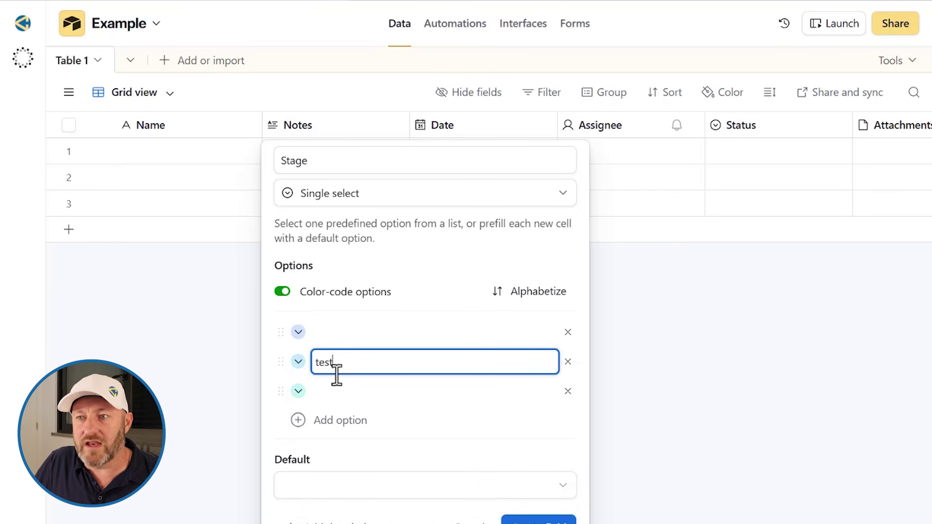
- Create the Stage field with "test" as its default option and add a new blank record to Table 1
left_click(348, 485)
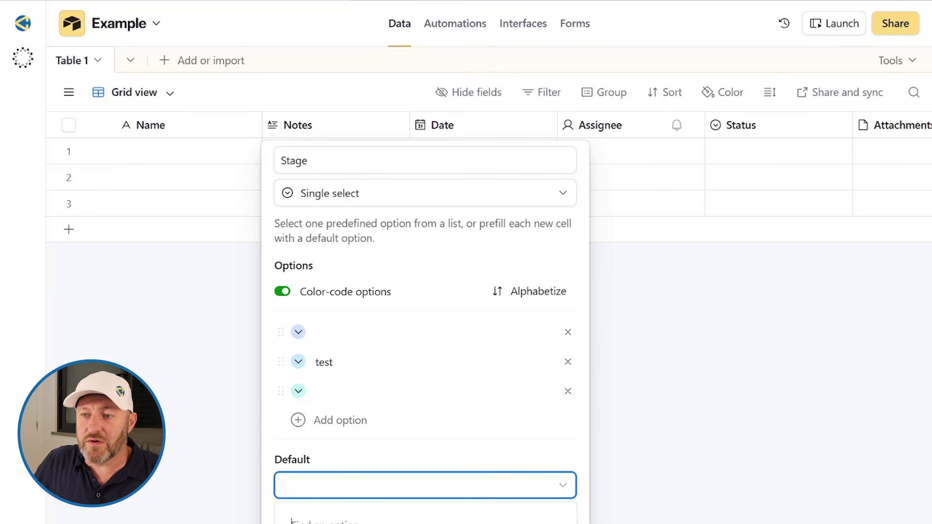
left_click(311, 523)
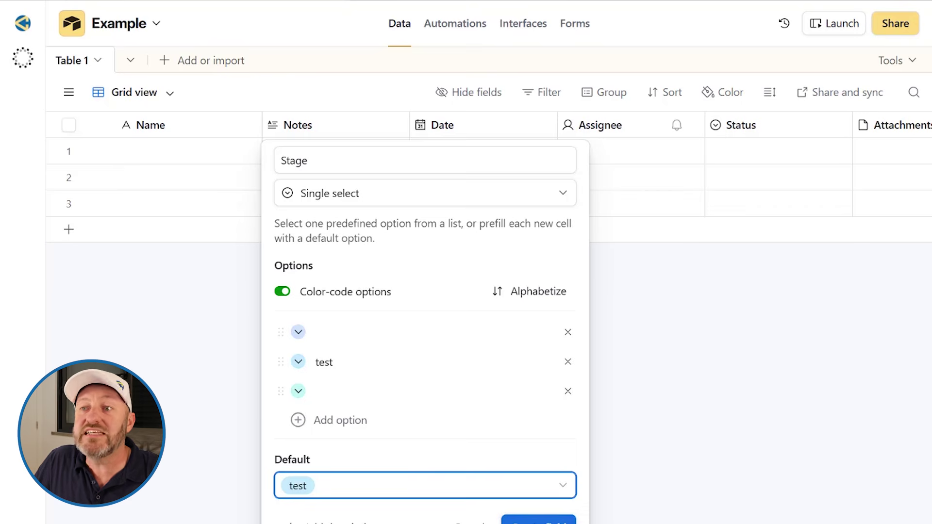
left_click(538, 519)
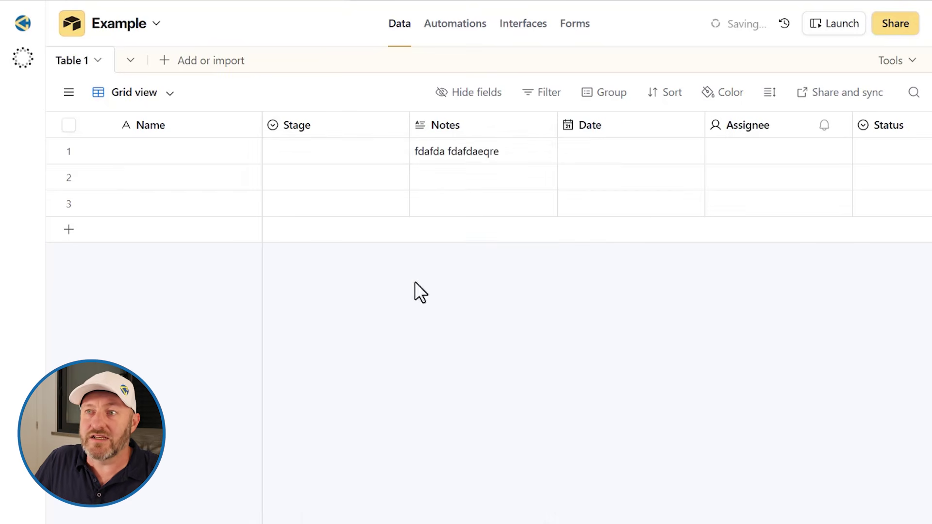
left_click(176, 237)
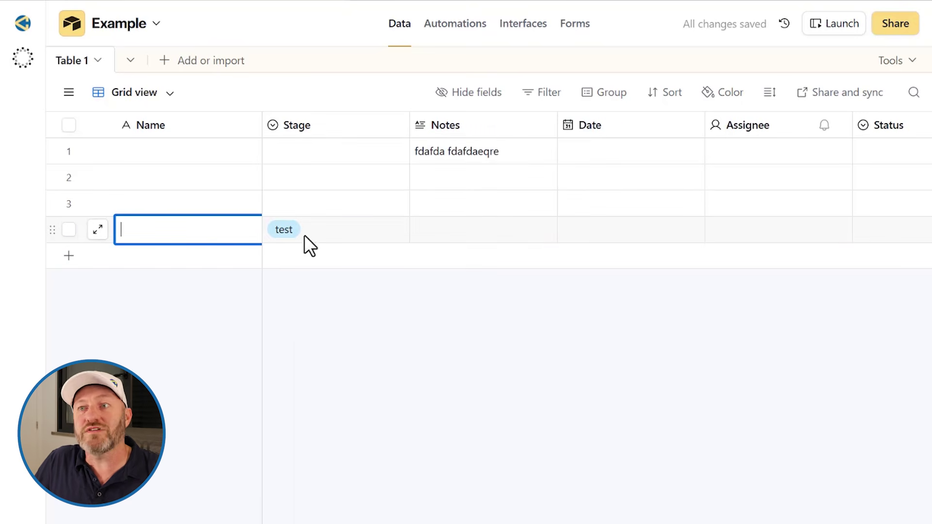
left_click(345, 228)
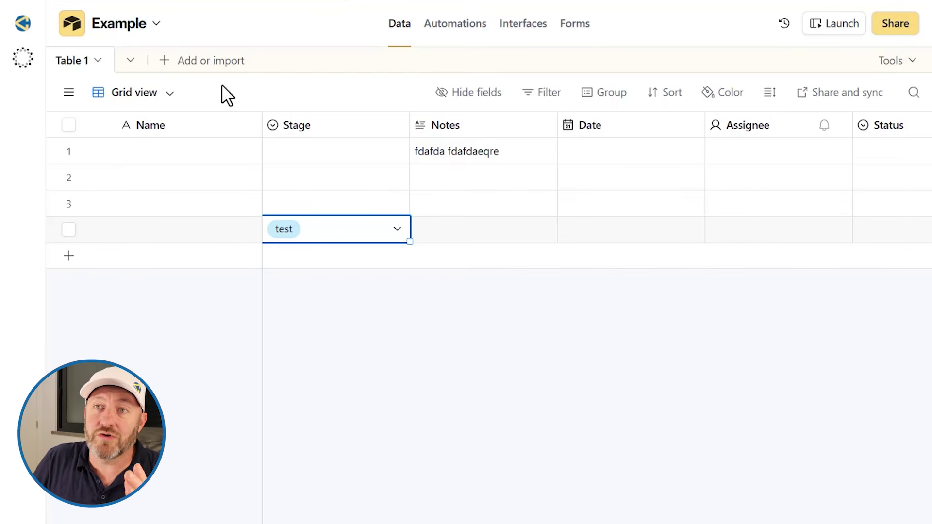
- Add two blank tables from scratch to the base, keeping their default names
left_click(176, 62)
left_click(212, 119)
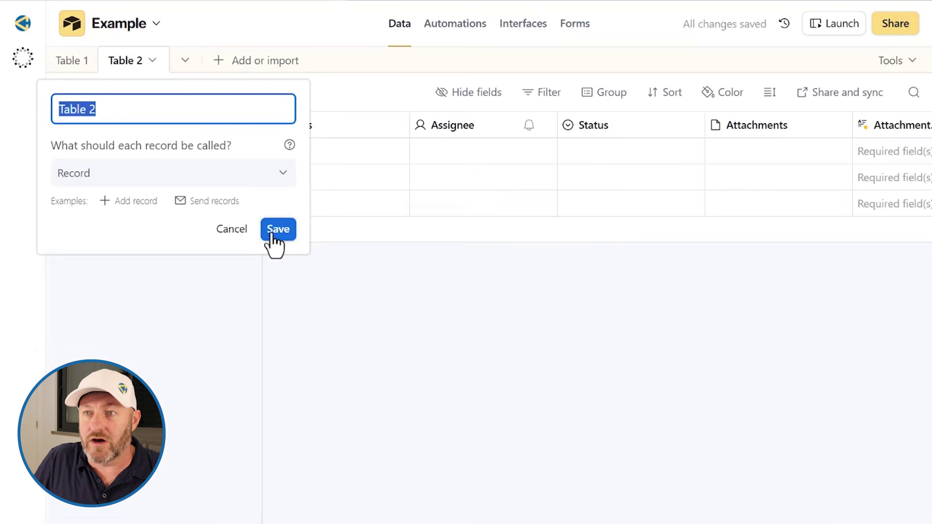
left_click(273, 235)
left_click(244, 61)
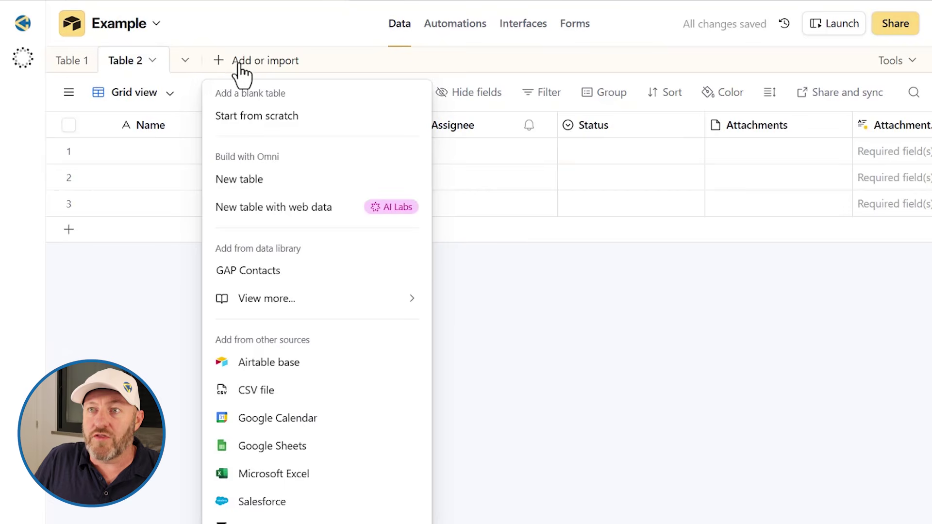
left_click(260, 120)
left_click(433, 177)
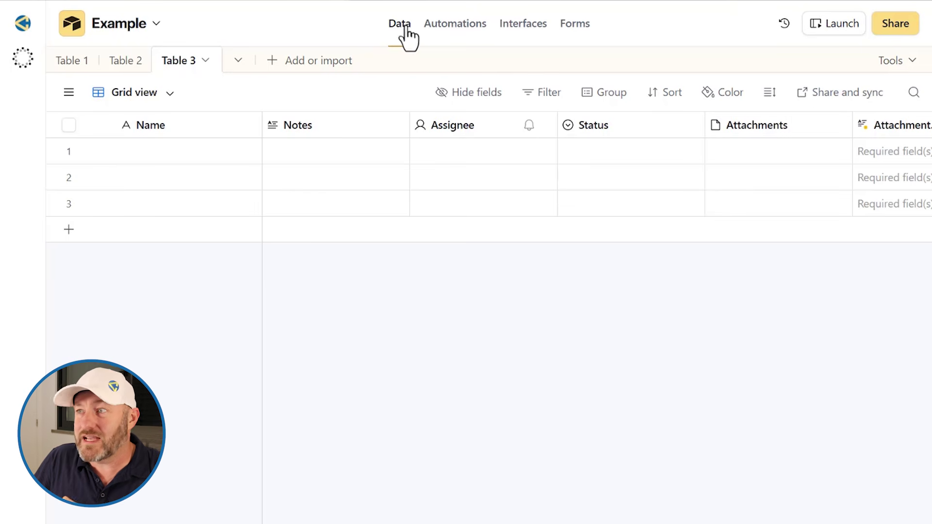
- Search the extensions marketplace for "sche" and add the Base schema extension to the base
left_click(891, 61)
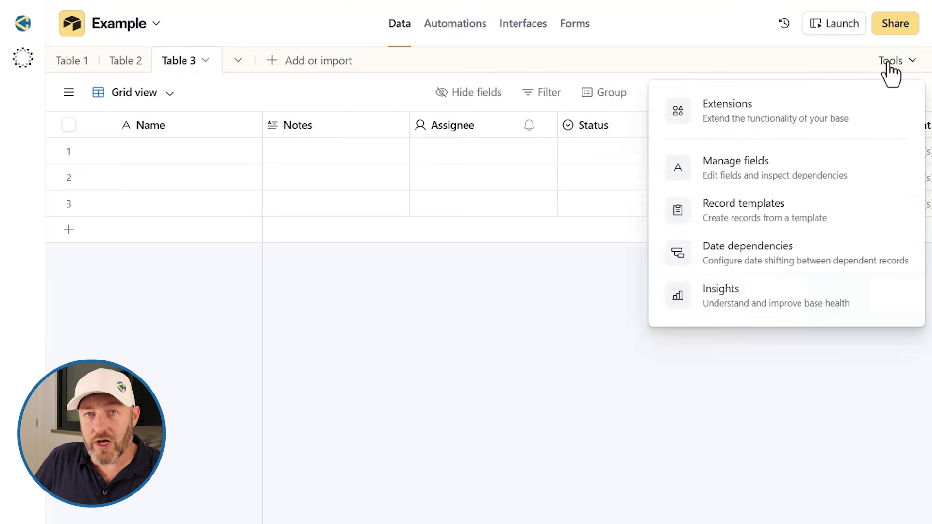
left_click(793, 128)
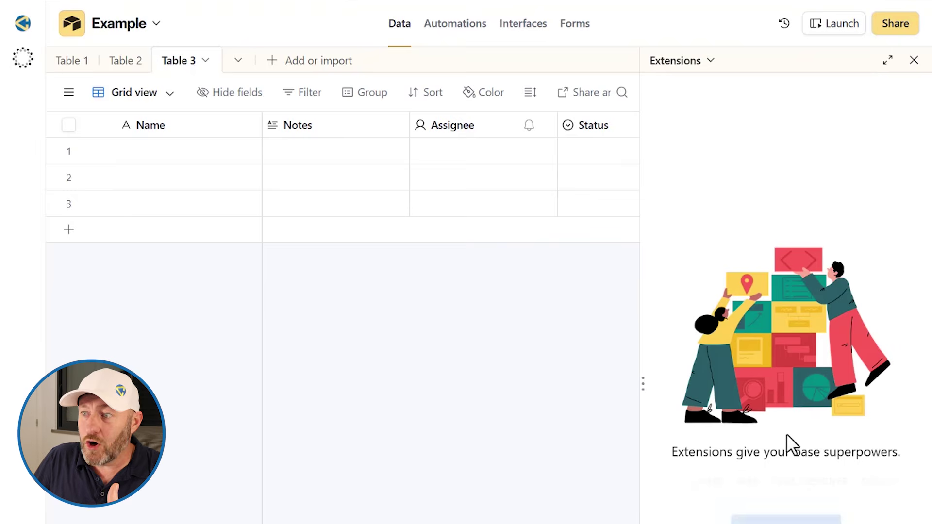
left_click(782, 519)
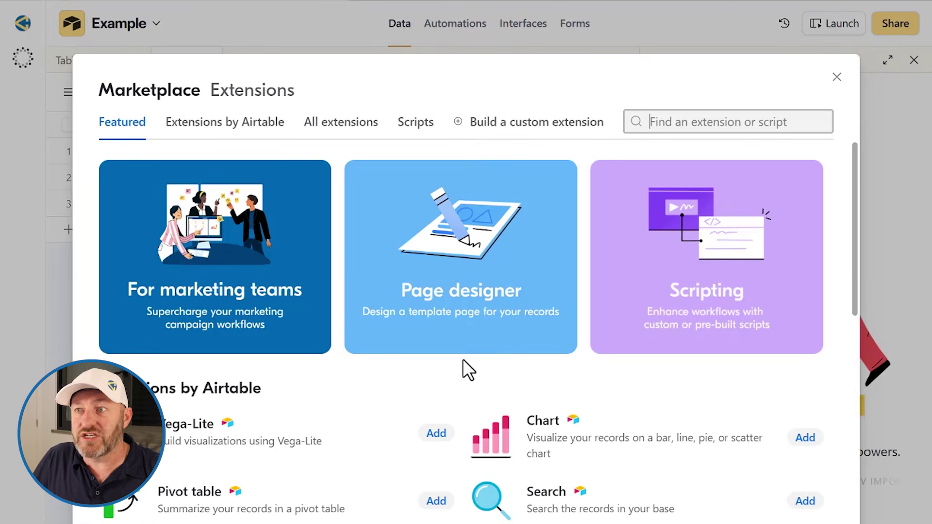
left_click(657, 127)
type("sche")
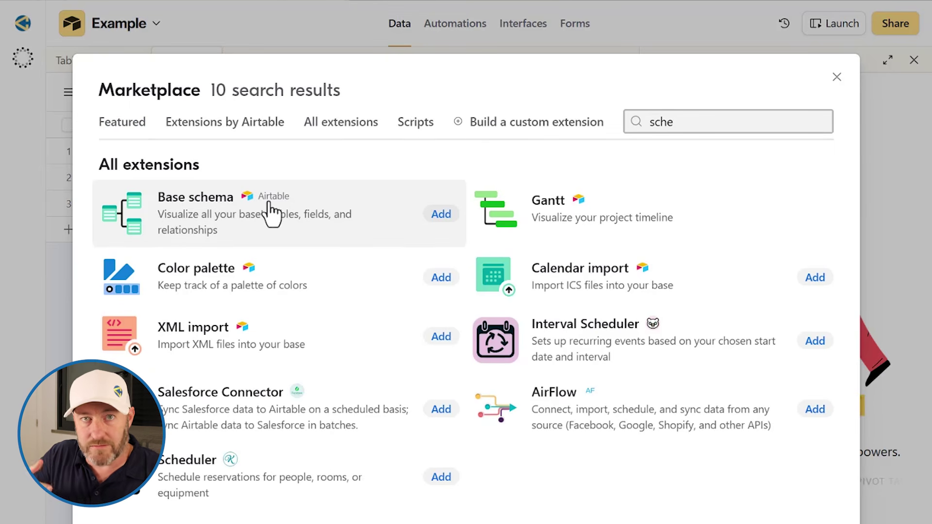
left_click(300, 225)
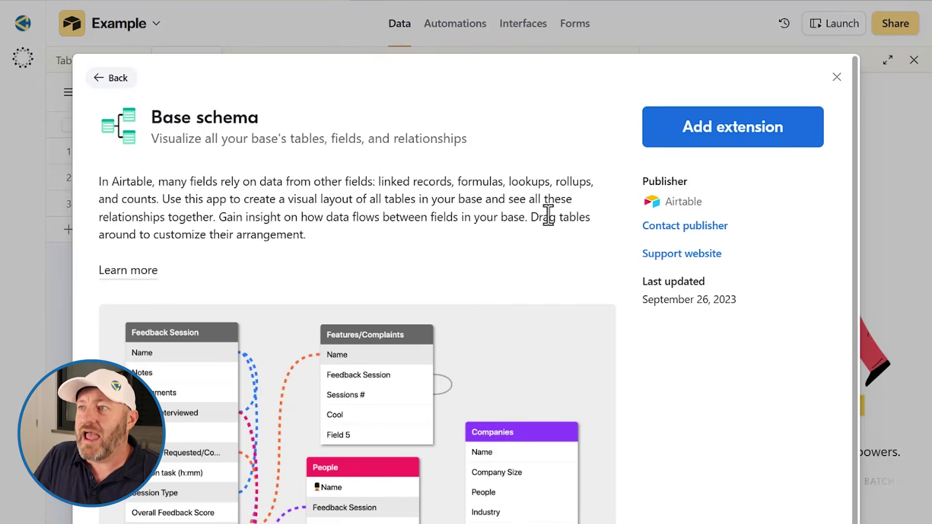
left_click(704, 139)
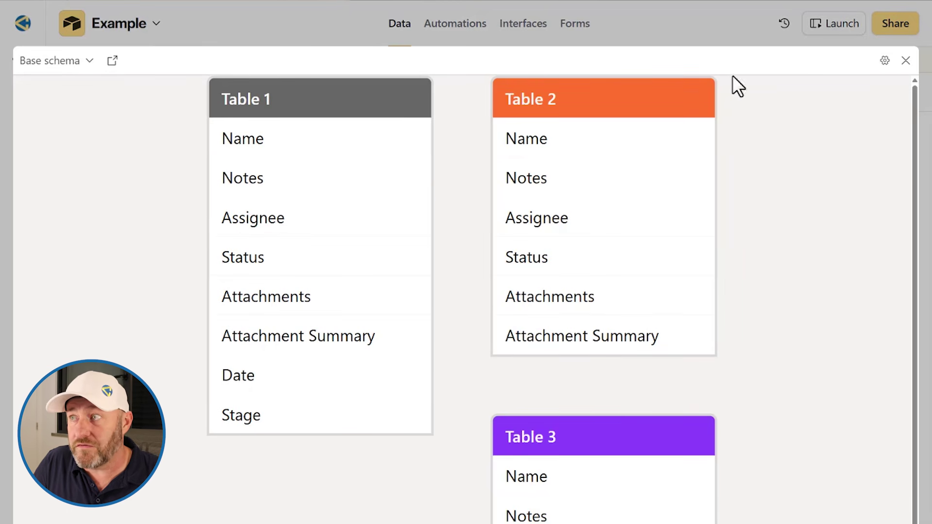
- Rearrange the Base schema diagram by moving Table 1 and Table 2 down and to the left of their original places
left_click_drag(309, 92, 225, 165)
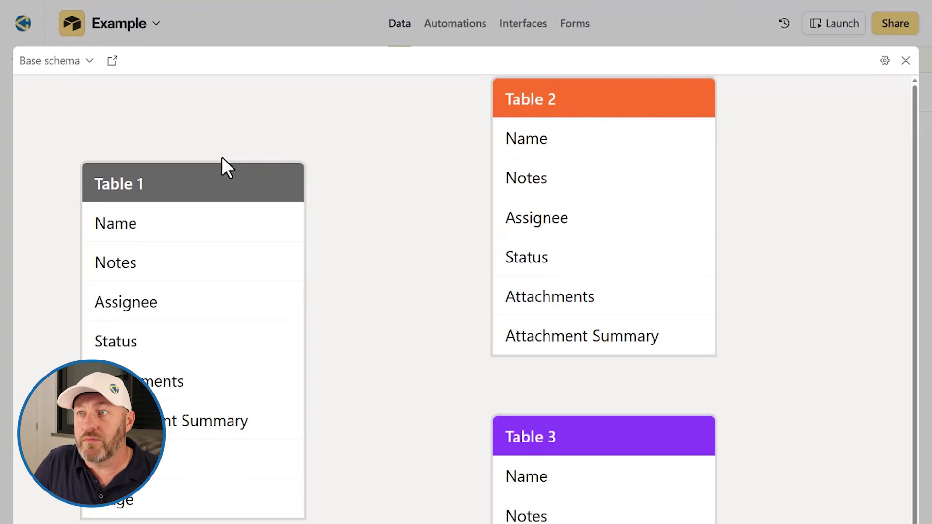
left_click_drag(541, 98, 530, 149)
scroll(413, 261, "down", 3)
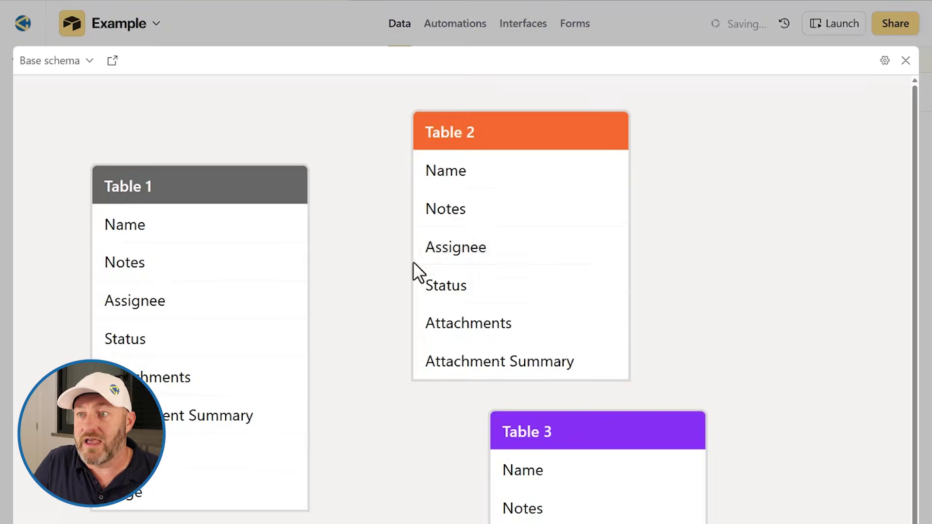
scroll(407, 273, "up", 2)
scroll(407, 270, "up", 1)
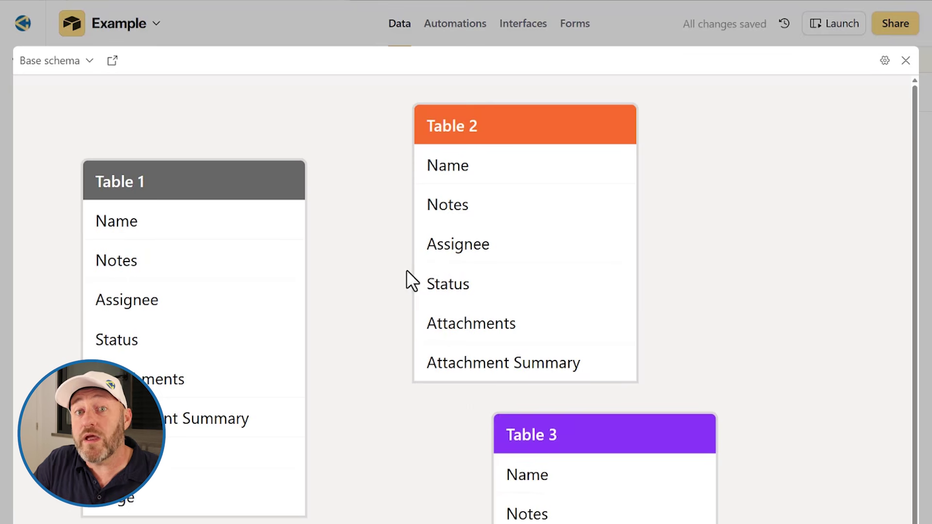